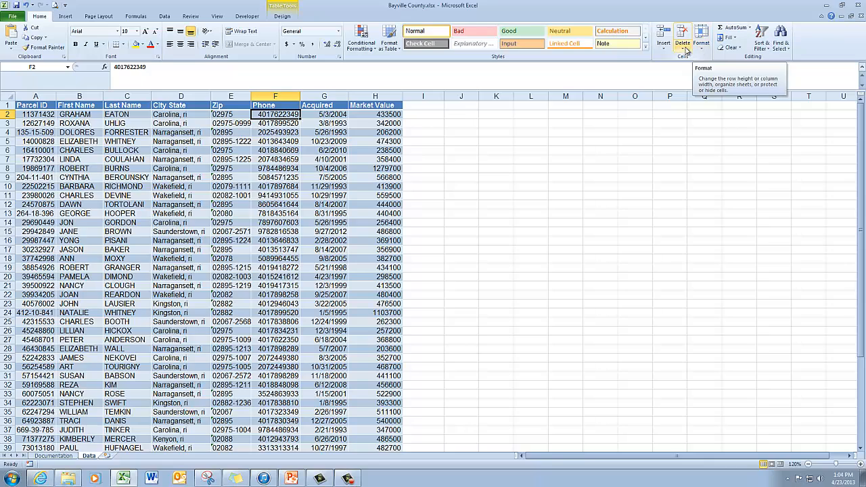
Insert a table column to the left of Phone and start an IF function in its first data cell, F2
left_click(666, 52)
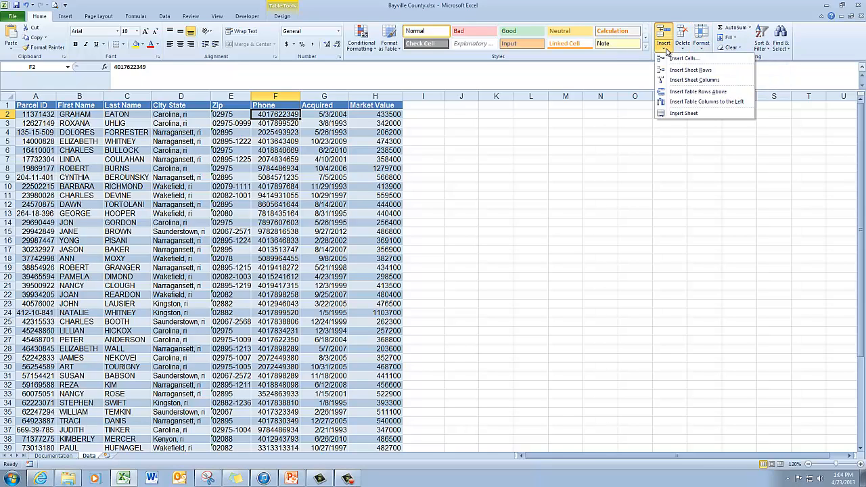
left_click(700, 102)
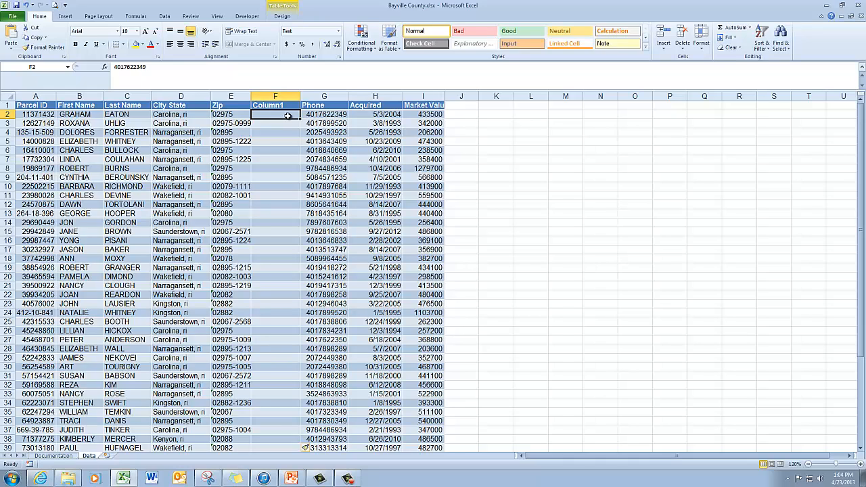
left_click(106, 68)
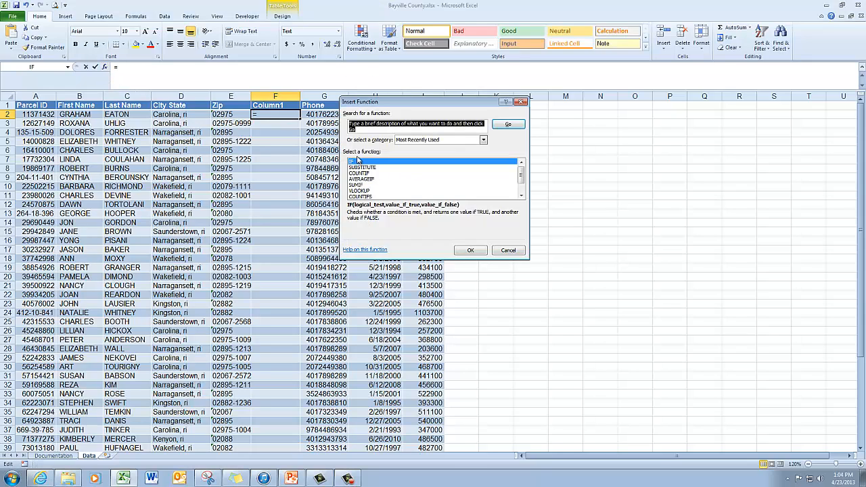
left_click(478, 252)
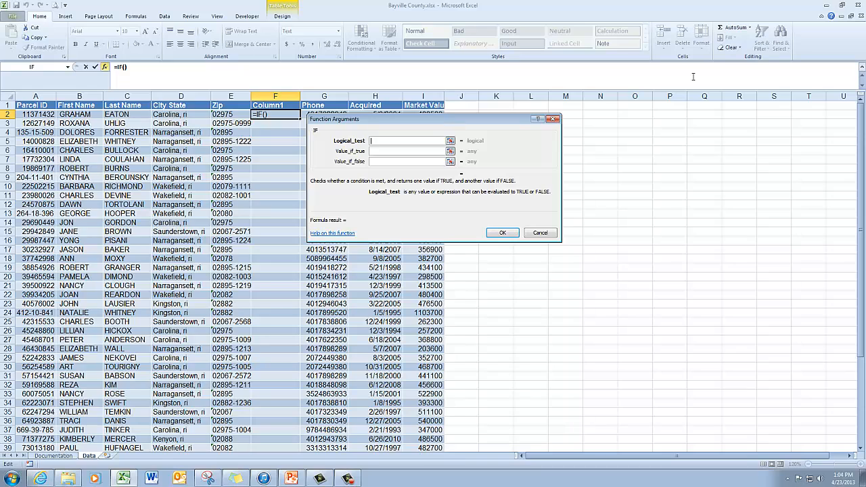
Set the IF function's logical test to LEN([Zip])=10
type("L")
type("E")
type("N")
type("(")
type("(")
type("Zi")
type("p")
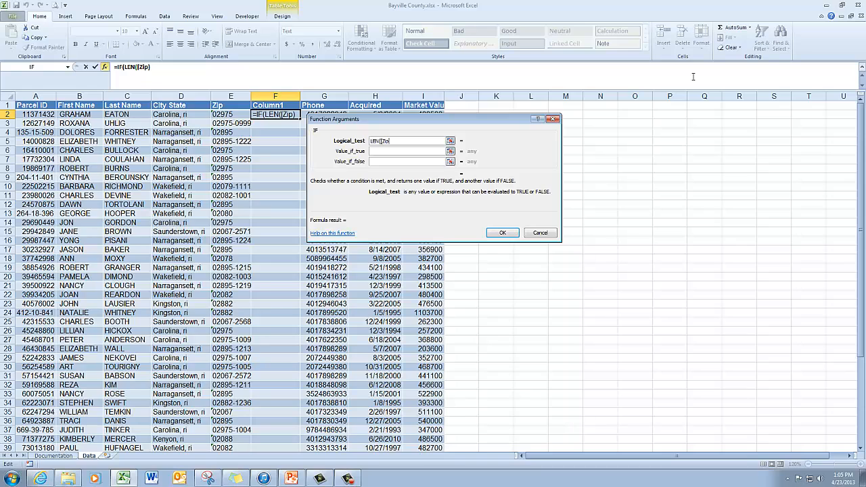
type("]))")
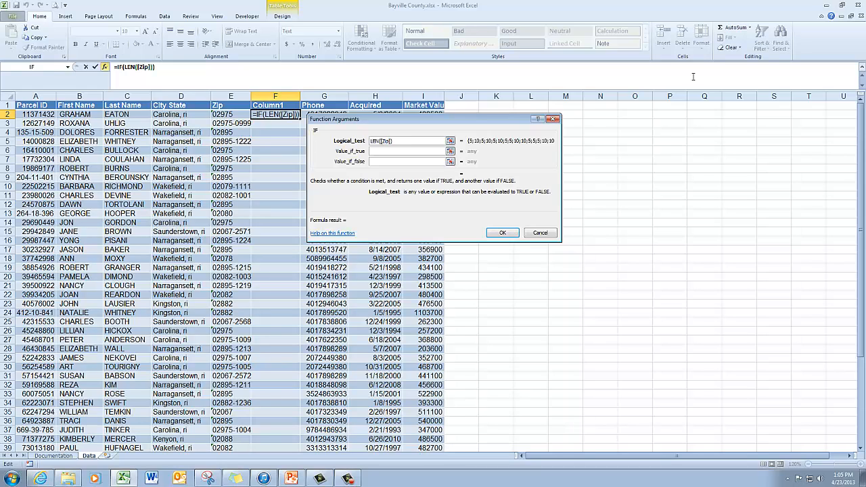
type("=")
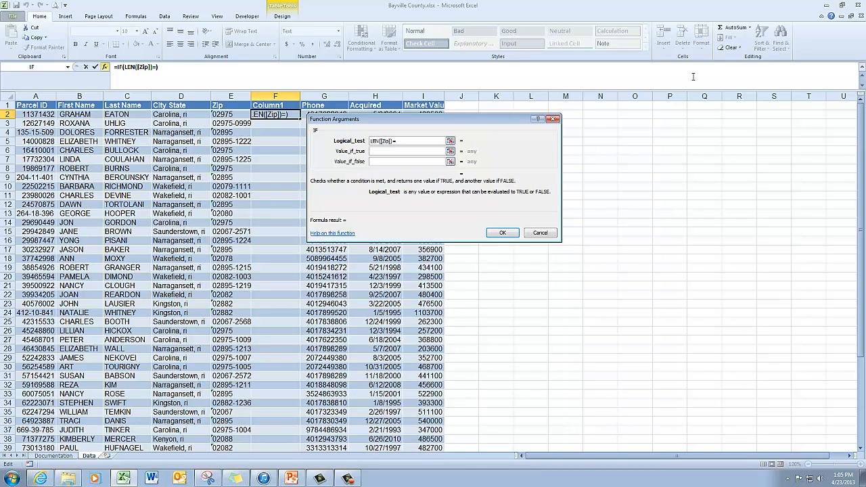
type("10")
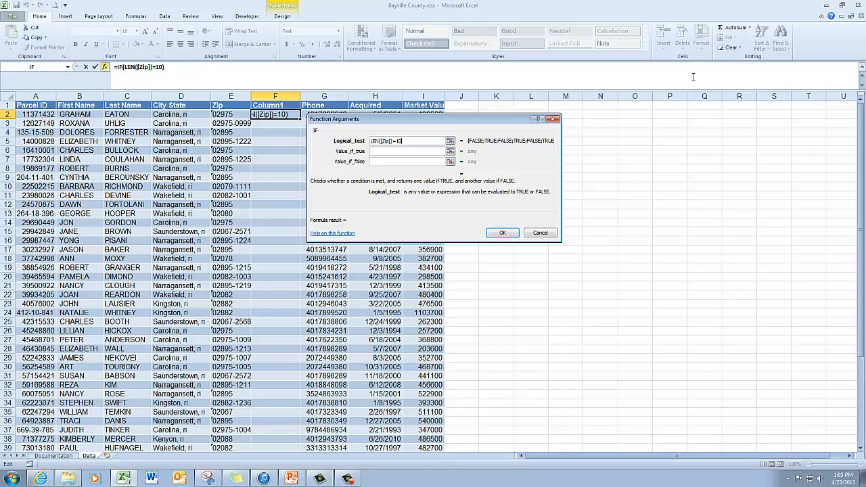
Set the IF function's value if true to LEFT([Zip],5)
left_click(399, 151)
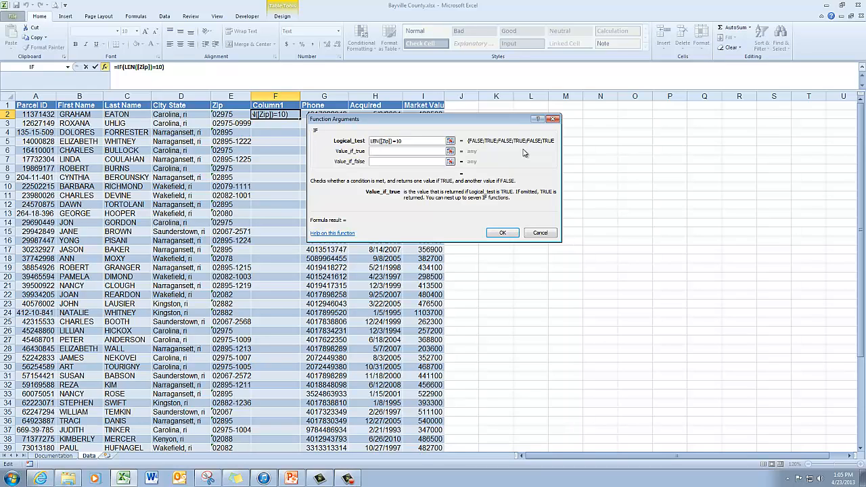
type("LEFT")
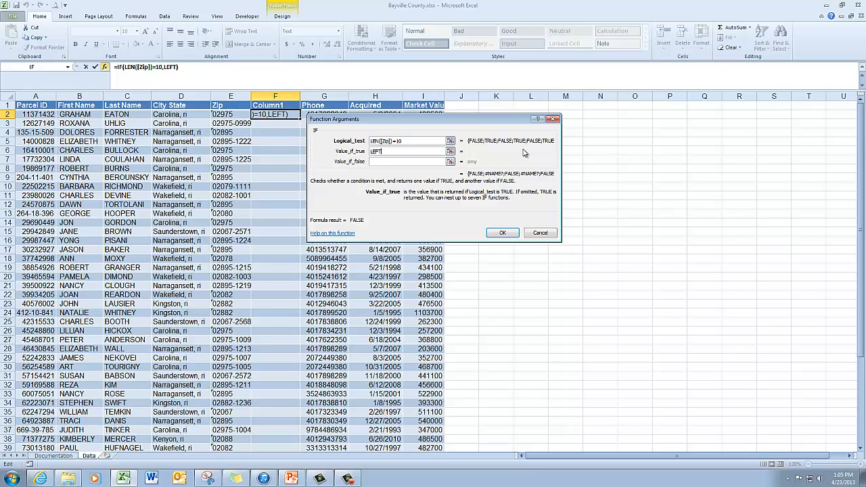
type("(")
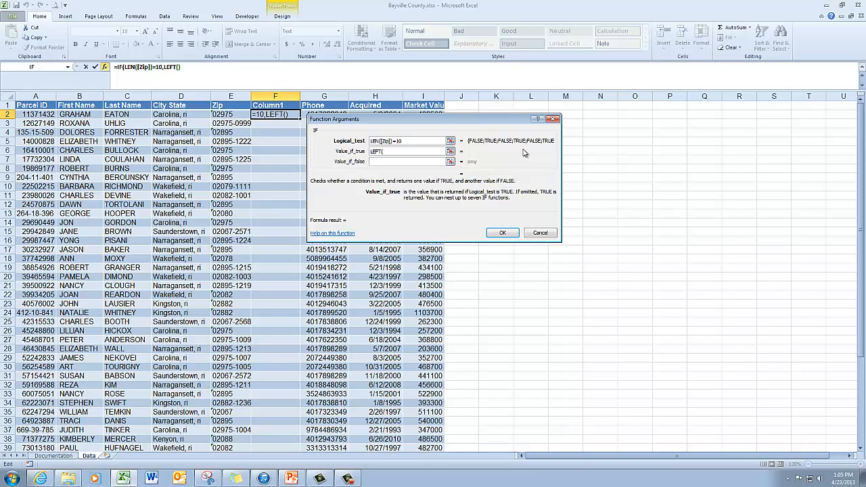
type("[Zip],5")
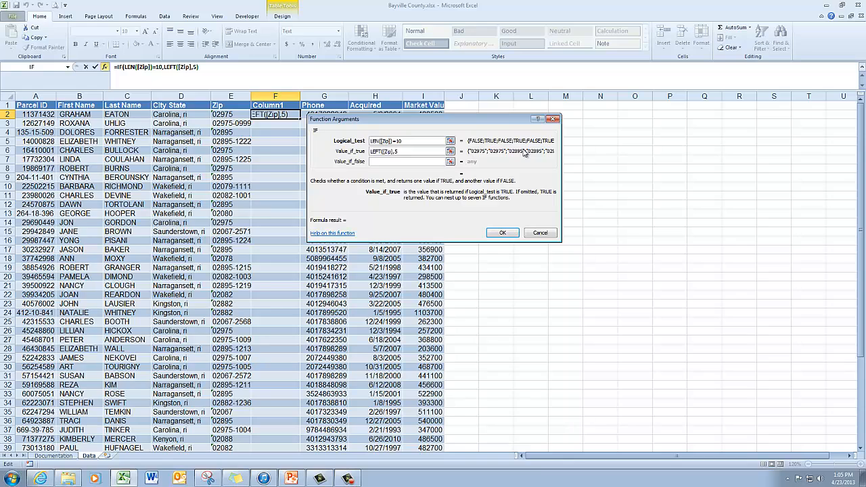
type(")")
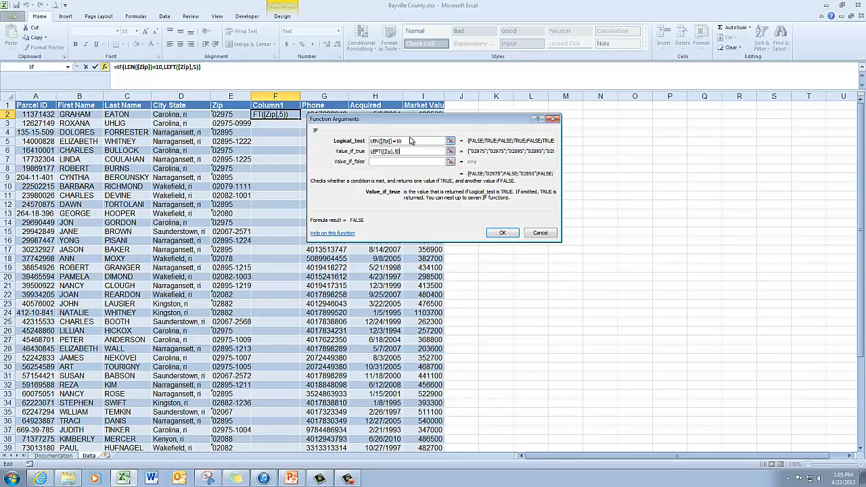
Set the IF function's value if false to [Zip] and enter the completed formula in F2
key("Tab")
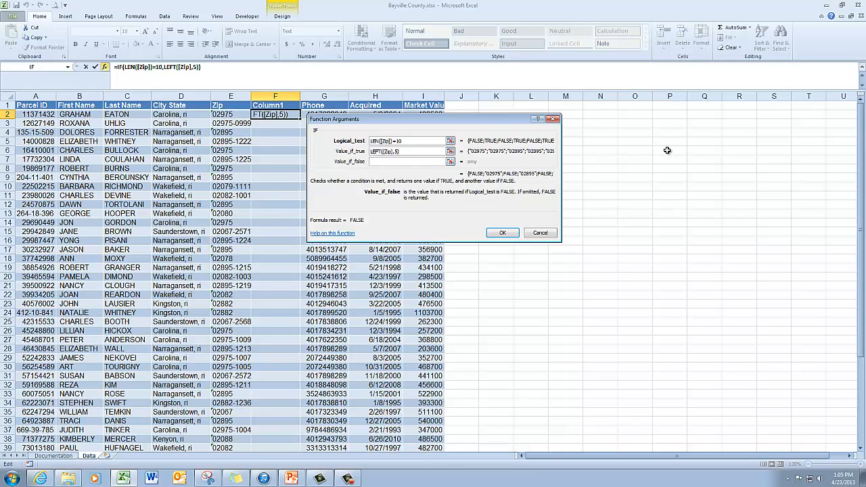
type("[")
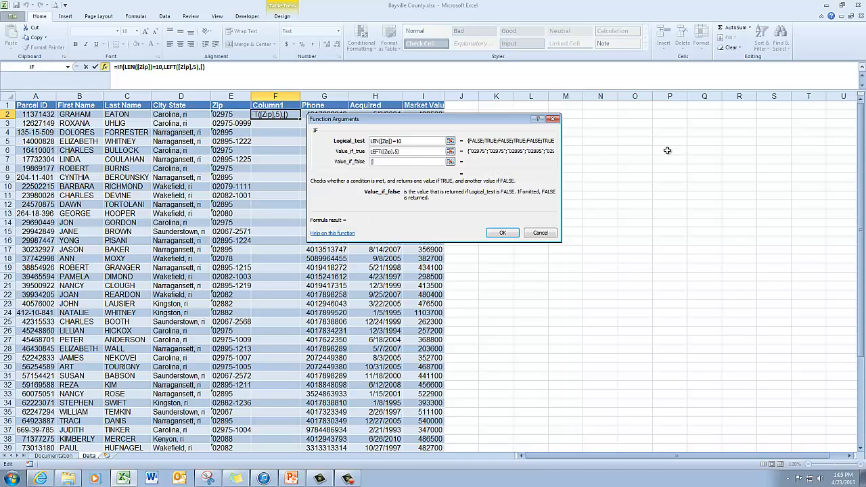
type("Zip])")
key("BackSpace")
type("]")
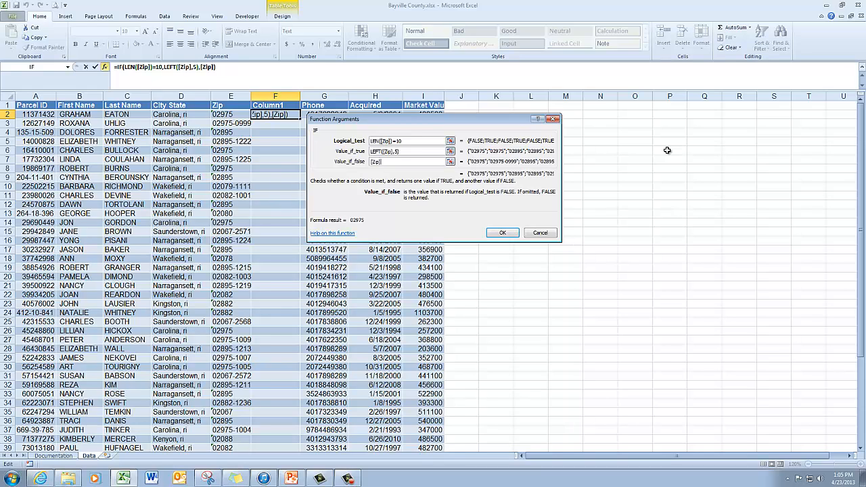
left_click(504, 233)
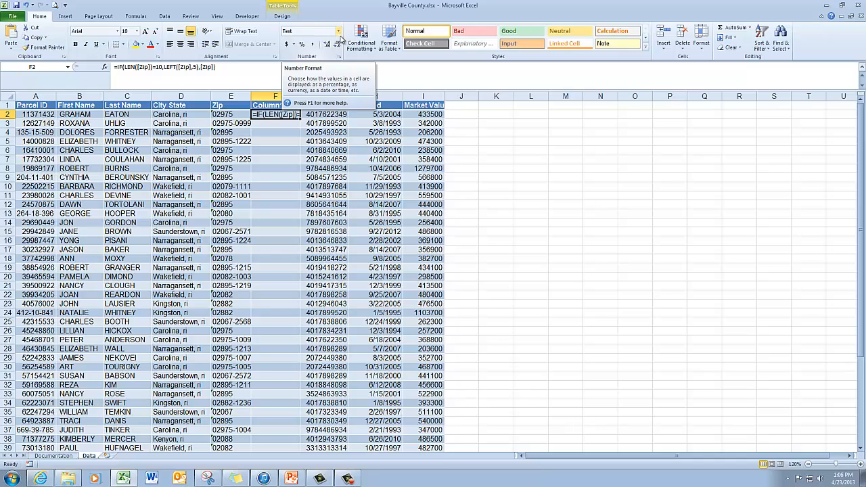
Change cell F2 to the Number format and re-enter its formula so that it calculates down Column1
left_click(339, 35)
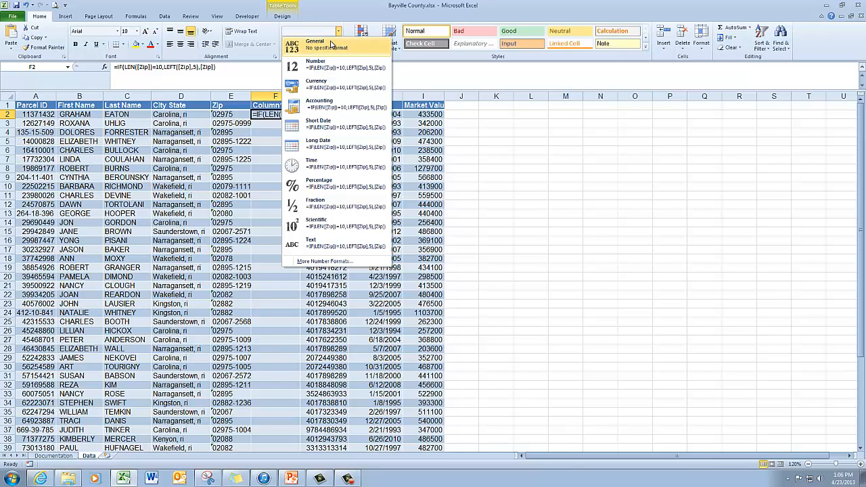
left_click(328, 48)
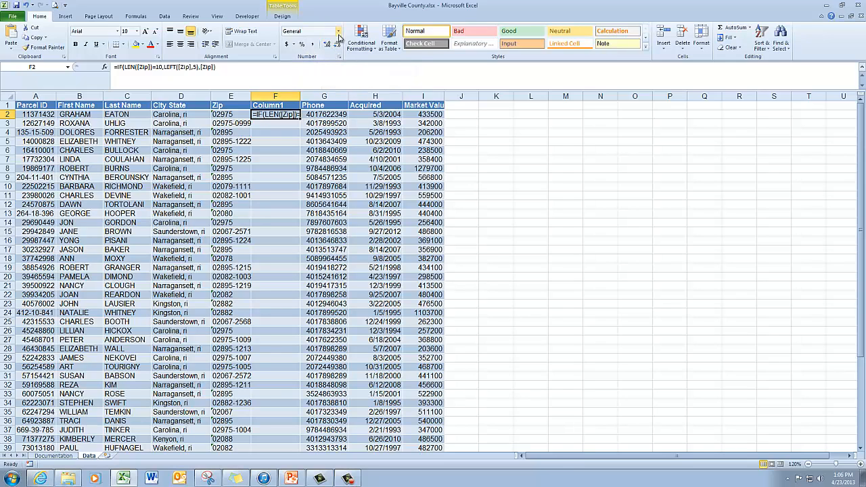
left_click(338, 33)
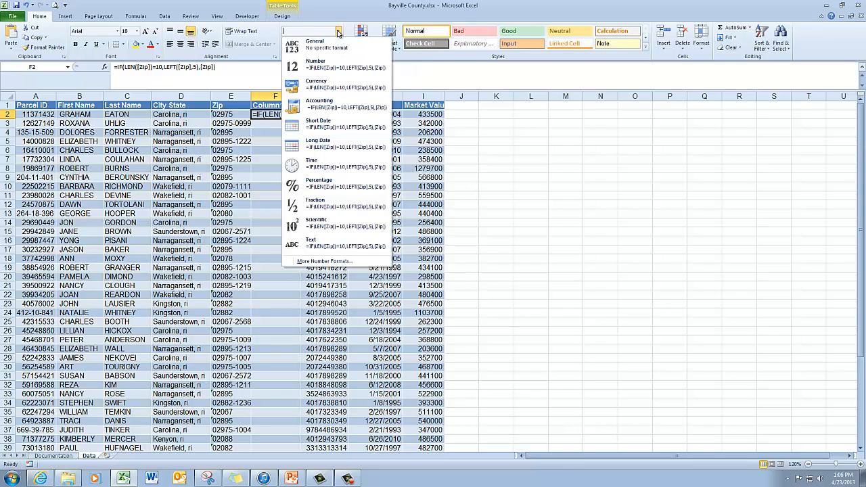
left_click(315, 67)
key("F2")
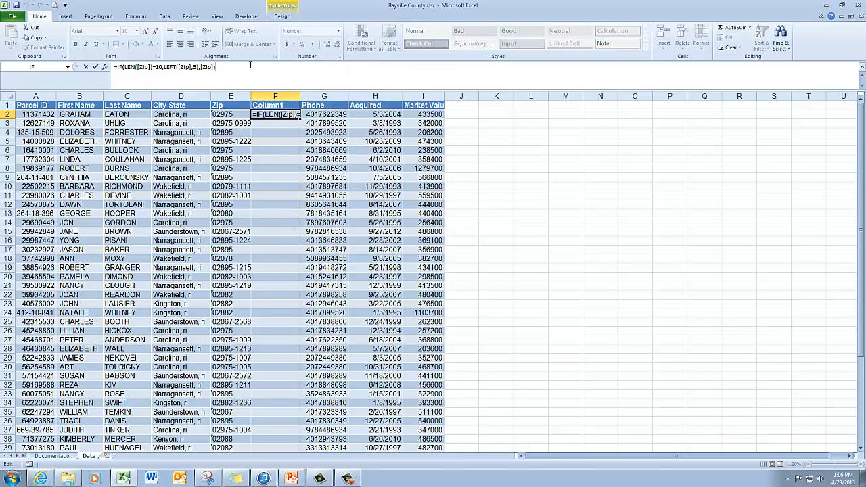
key("Return")
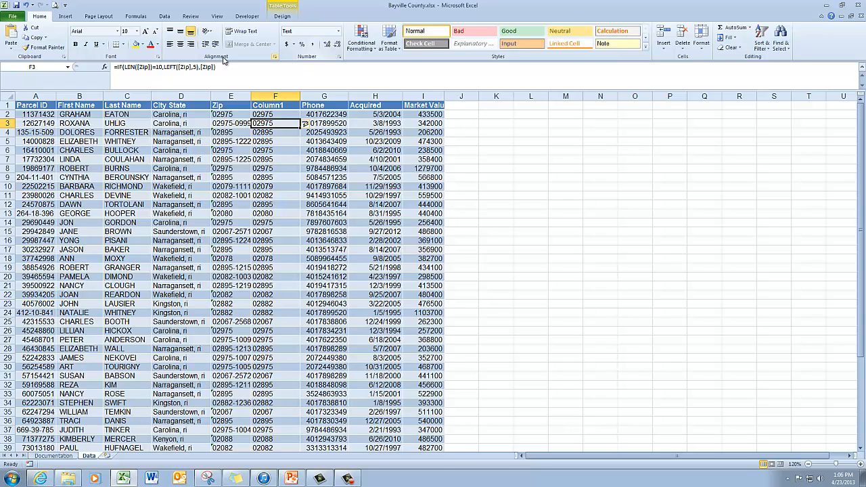
left_click(115, 67)
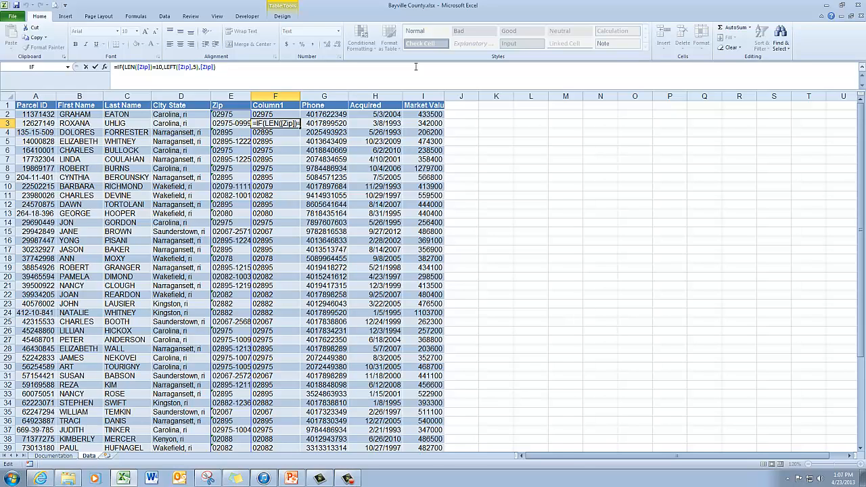
left_click(325, 114)
type("=")
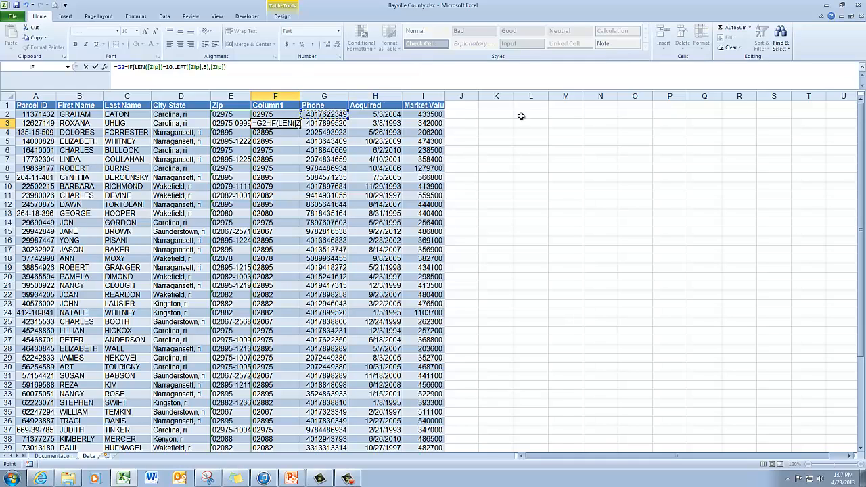
key("Escape")
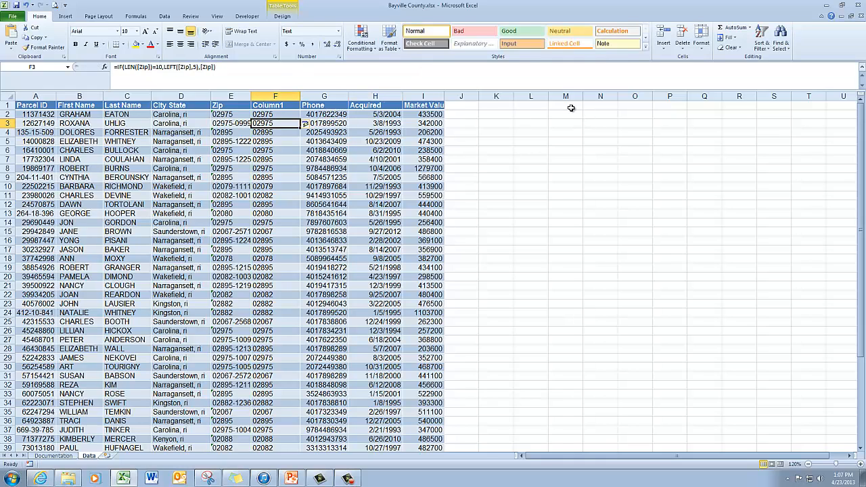
Insert another table column between Column1 and Phone
left_click(327, 115)
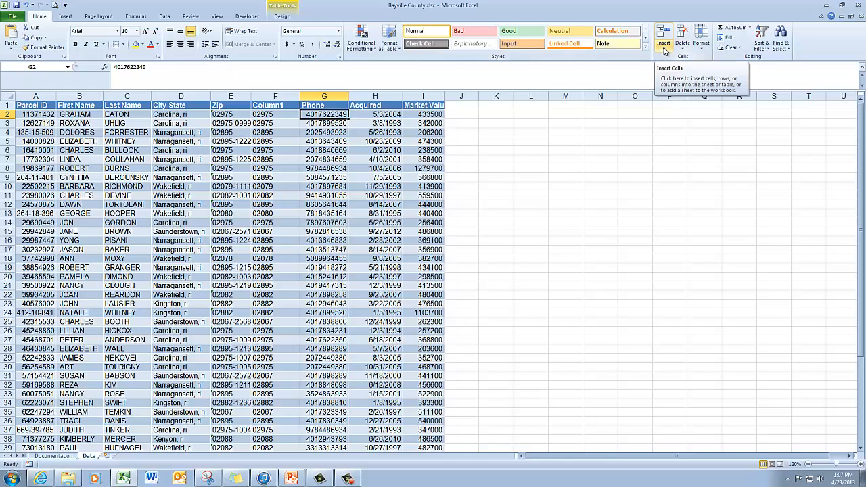
left_click(664, 51)
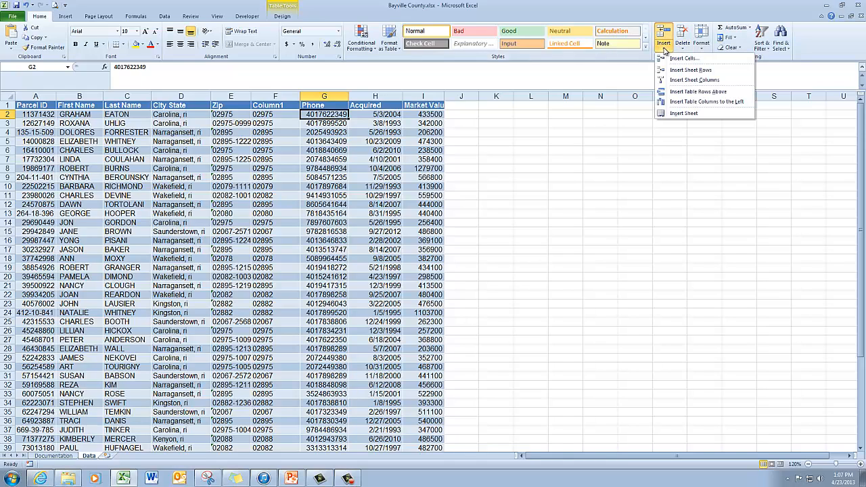
left_click(700, 102)
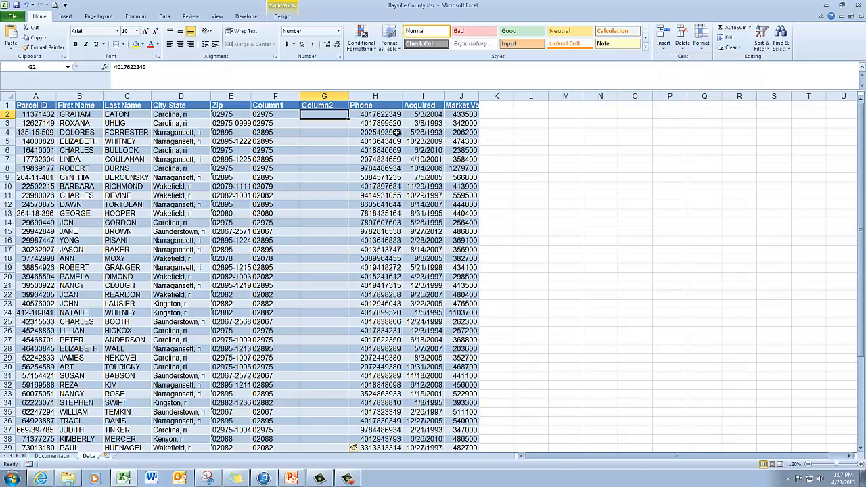
Copy the Column1 data and paste it as values only into Column2, starting at G2
left_click(267, 100)
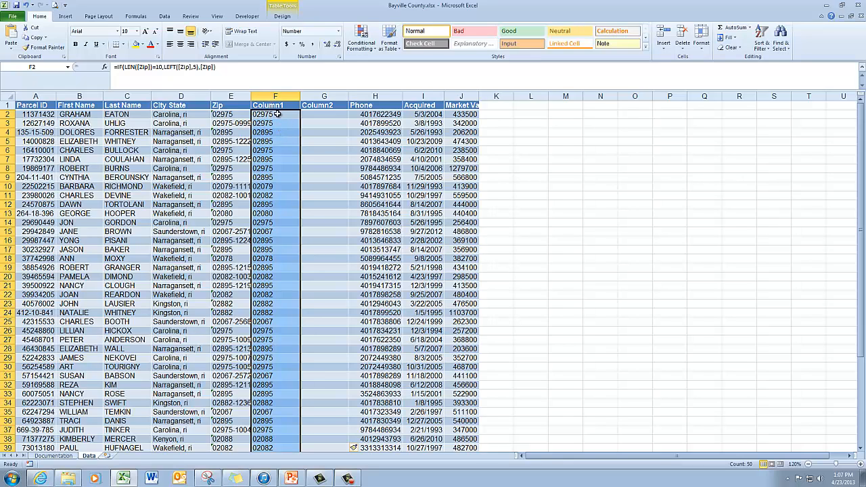
left_click(31, 37)
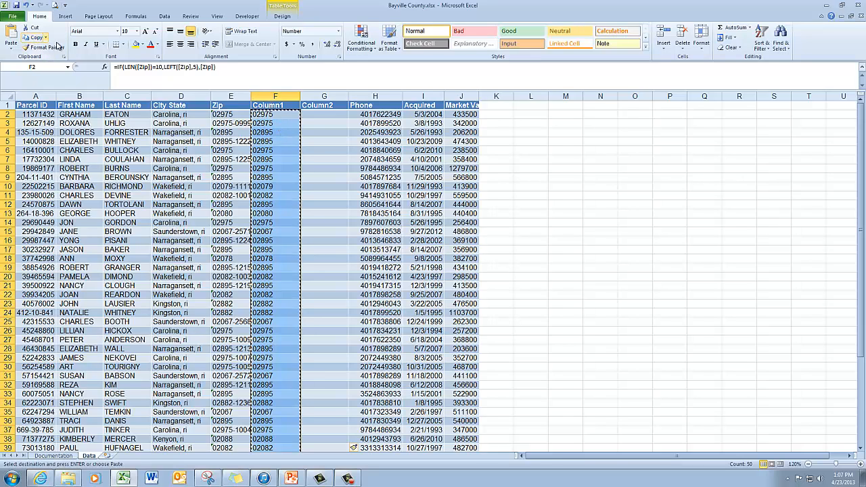
left_click(324, 118)
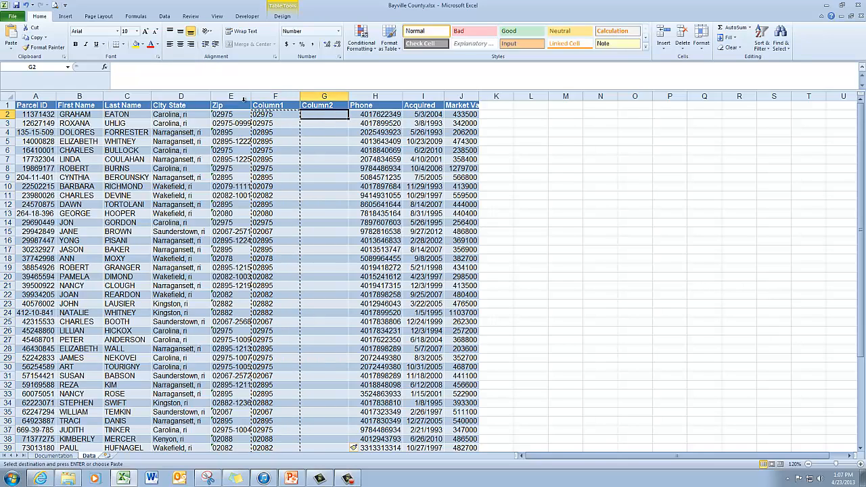
left_click(13, 46)
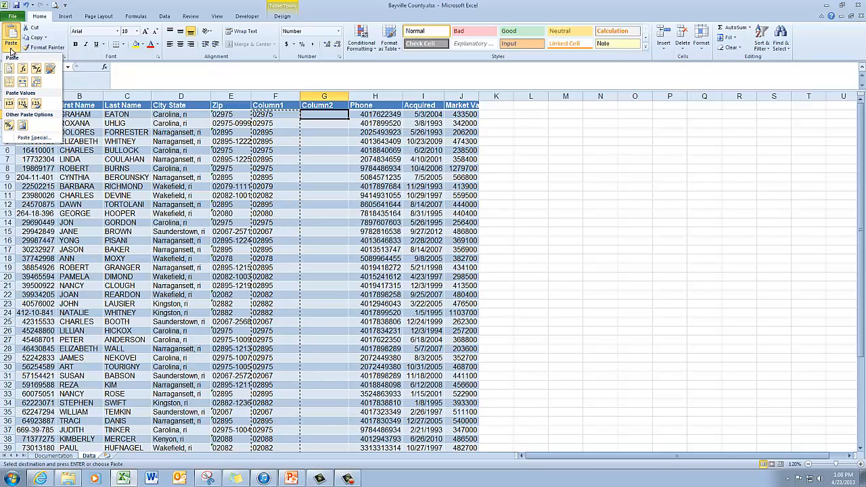
left_click(9, 105)
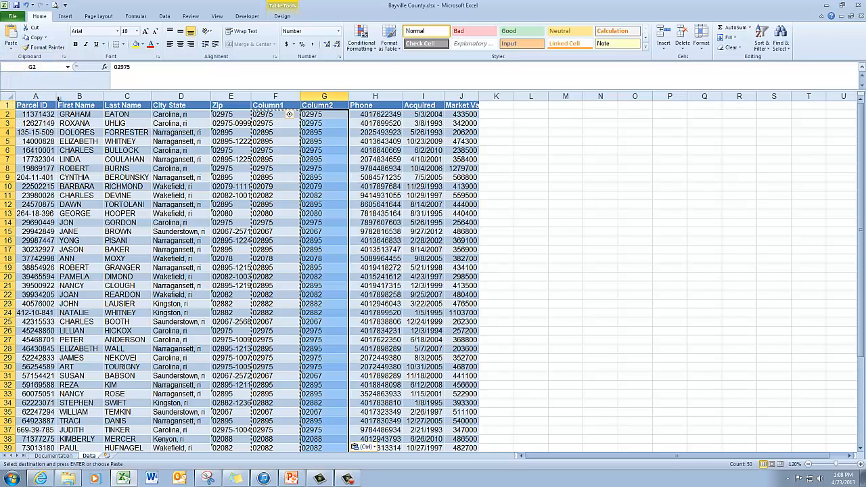
Delete the original Zip column and the Column1 formula column from the table
left_click(311, 116)
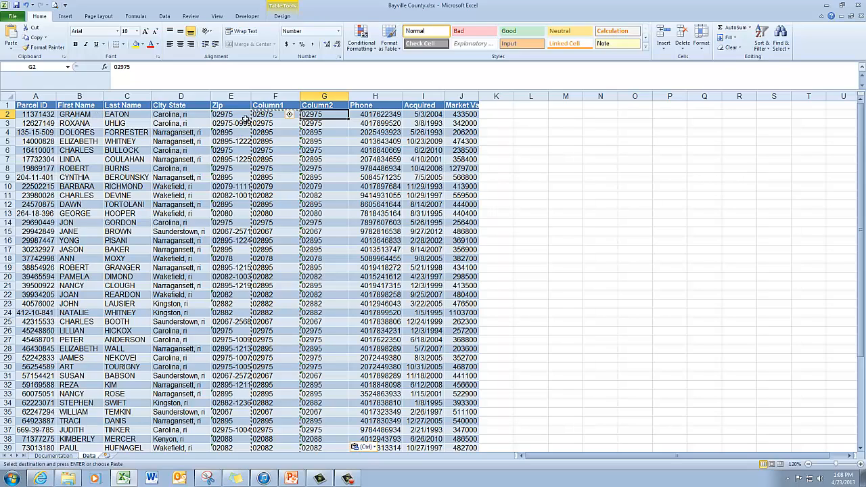
left_click_drag(230, 100, 271, 100)
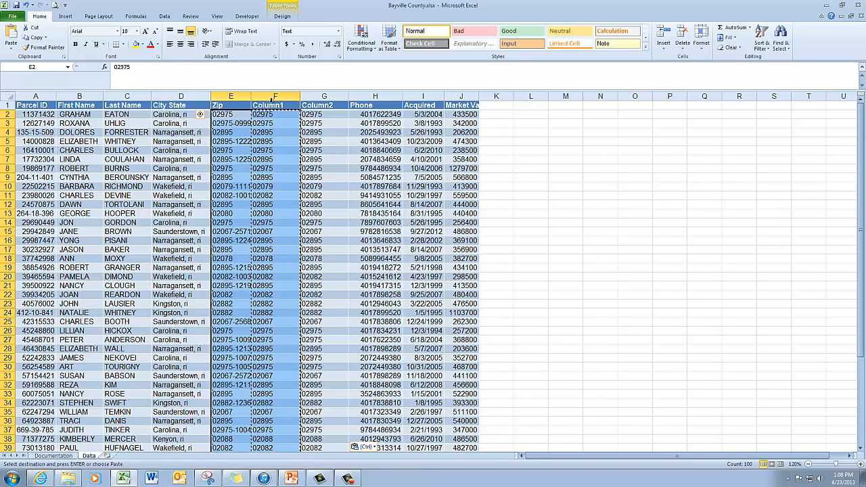
key("Escape")
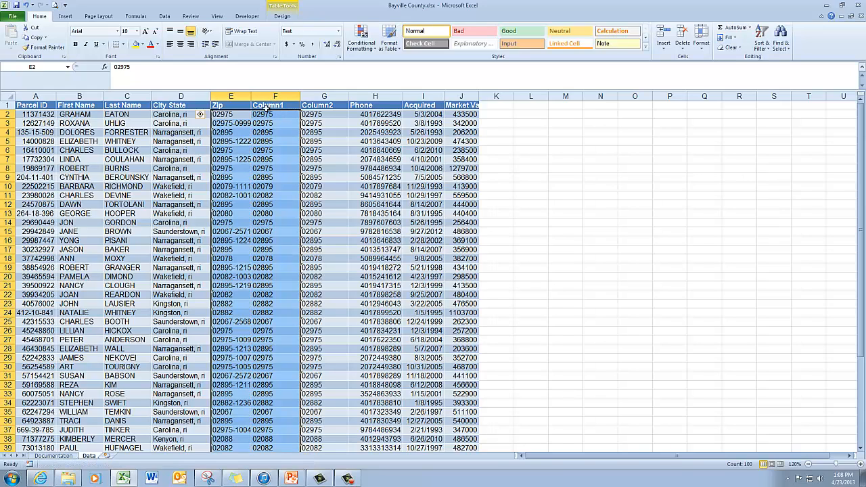
left_click(683, 48)
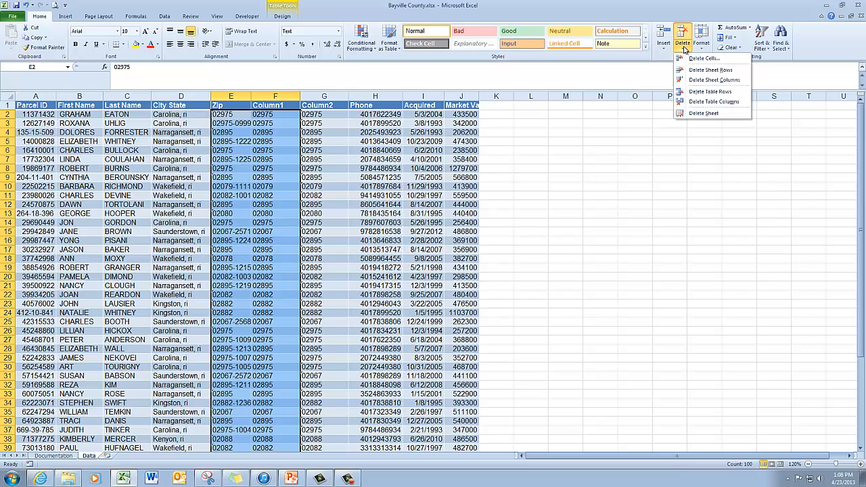
left_click(706, 101)
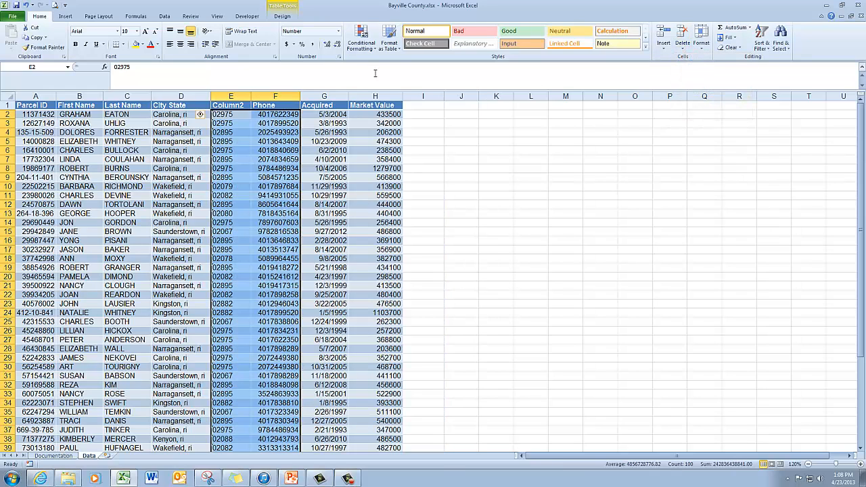
Rename the Column2 header in E1 to Zip
left_click(231, 106)
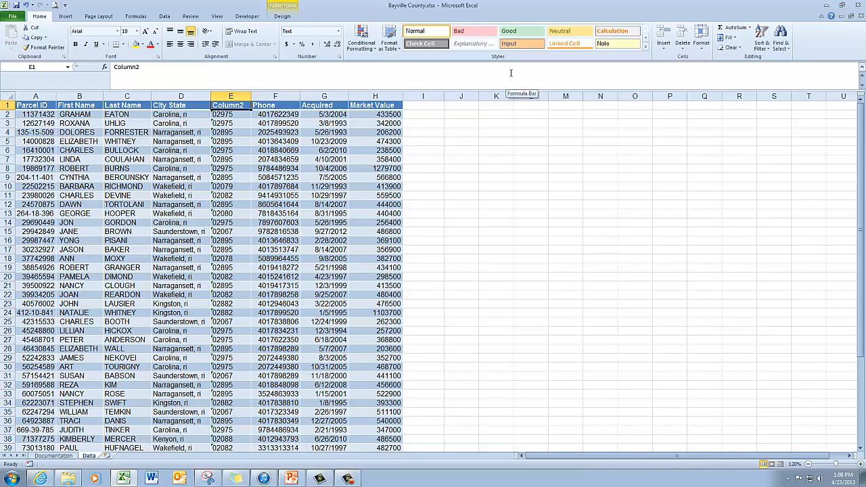
type("Z")
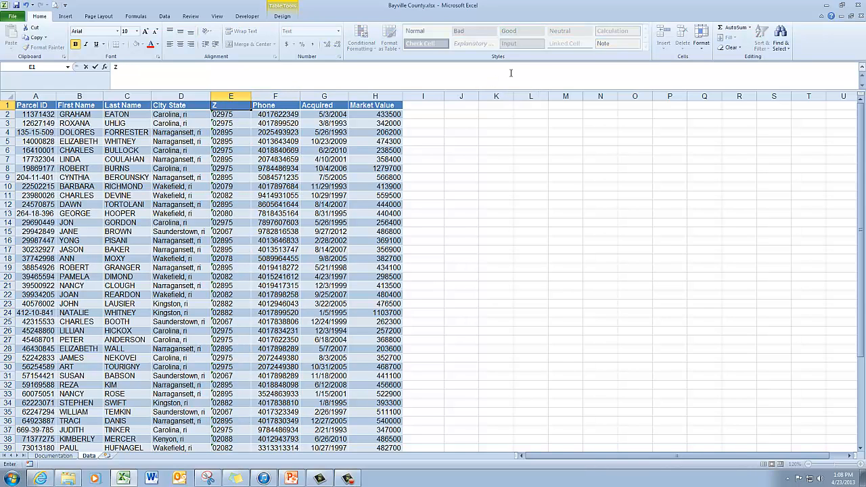
type("ip")
key("Return")
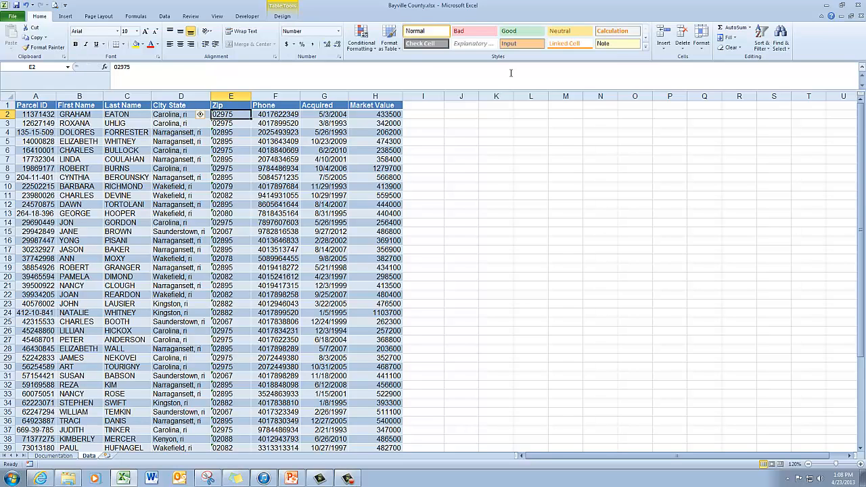